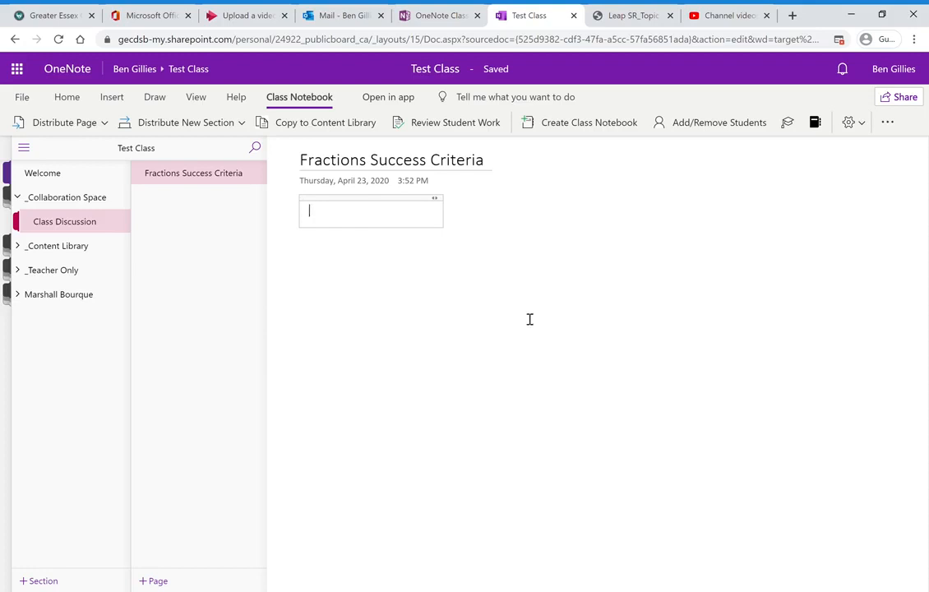
{"action": "left_click", "coordinate": [70, 247]}
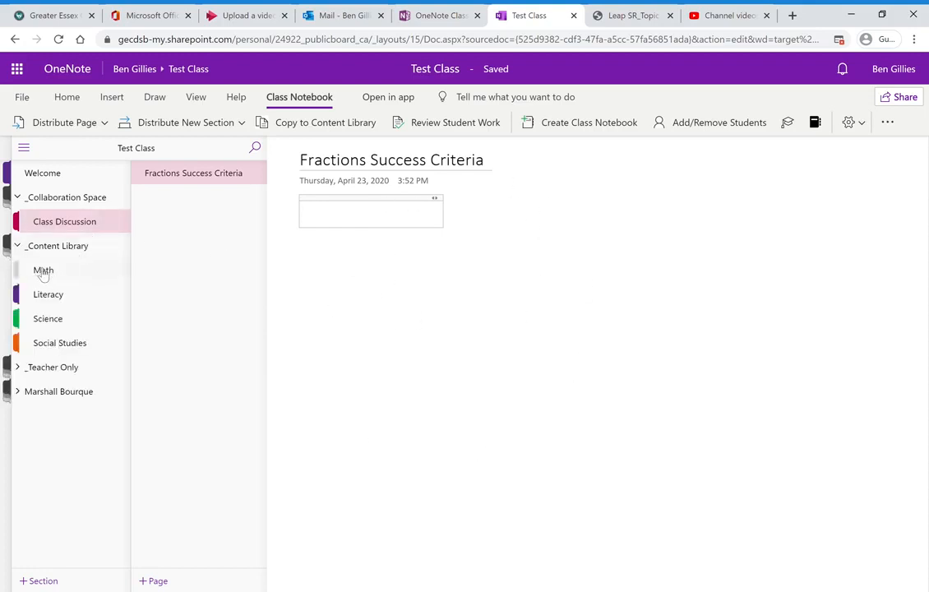
{"action": "left_click", "coordinate": [78, 248]}
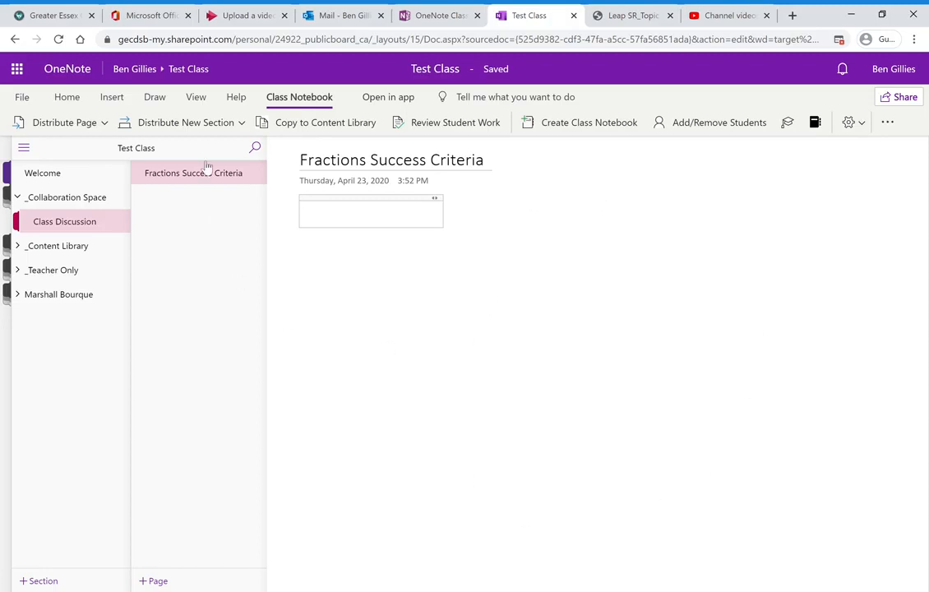
Hide the author labels, enter three lines of random sample text in the Fractions Success Criteria note, and show the authors again.
{"action": "left_click", "coordinate": [195, 99]}
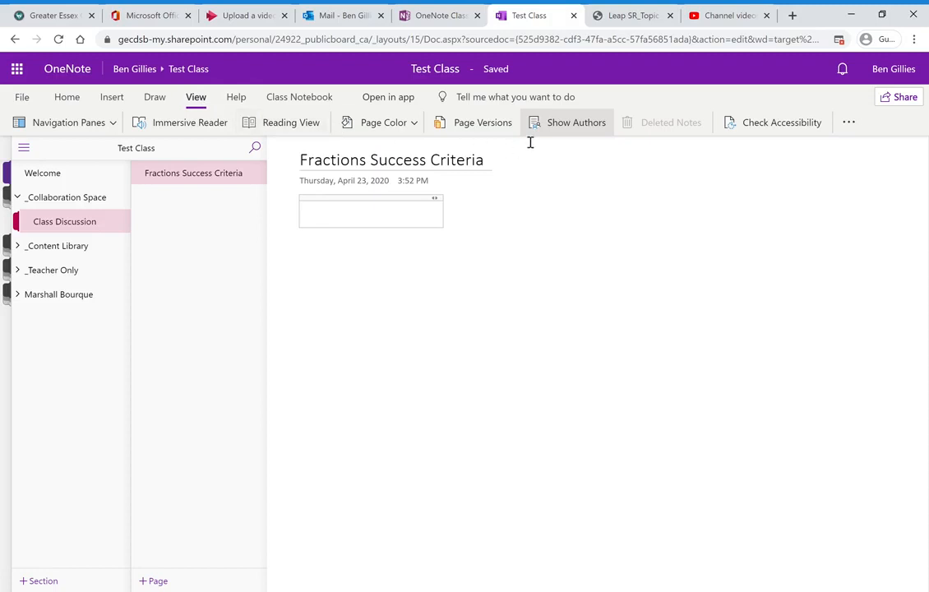
{"action": "left_click", "coordinate": [557, 121]}
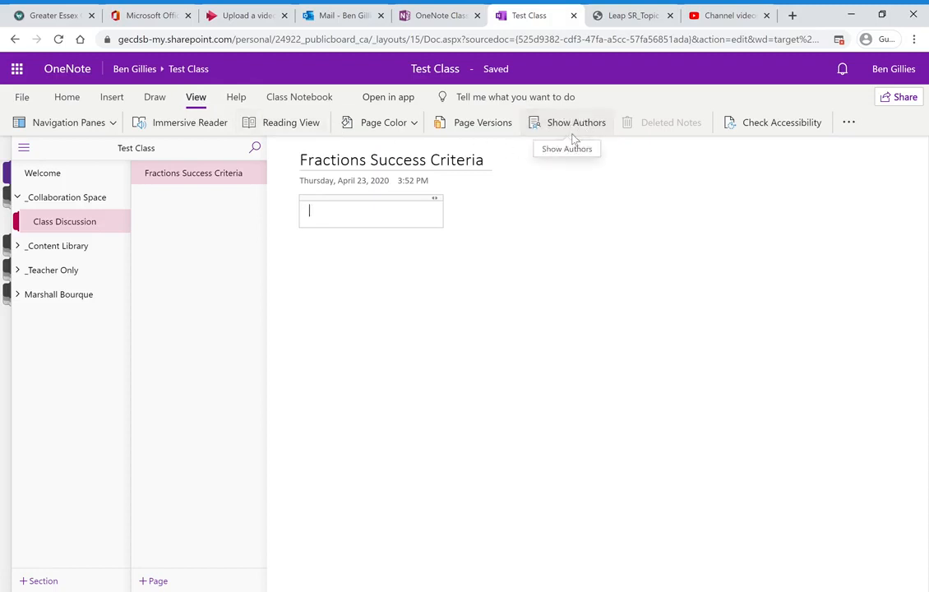
{"action": "type", "text": "ejnfanfrgklnrtklt;klntlk;n"}
{"action": "key", "text": "Return"}
{"action": "type", "text": "lkrenvkl;nrevlkner'kvnre"}
{"action": "key", "text": "Return"}
{"action": "type", "text": "lrv;lkrnv'klernvlkqernvknerv"}
{"action": "left_click", "coordinate": [579, 125]}
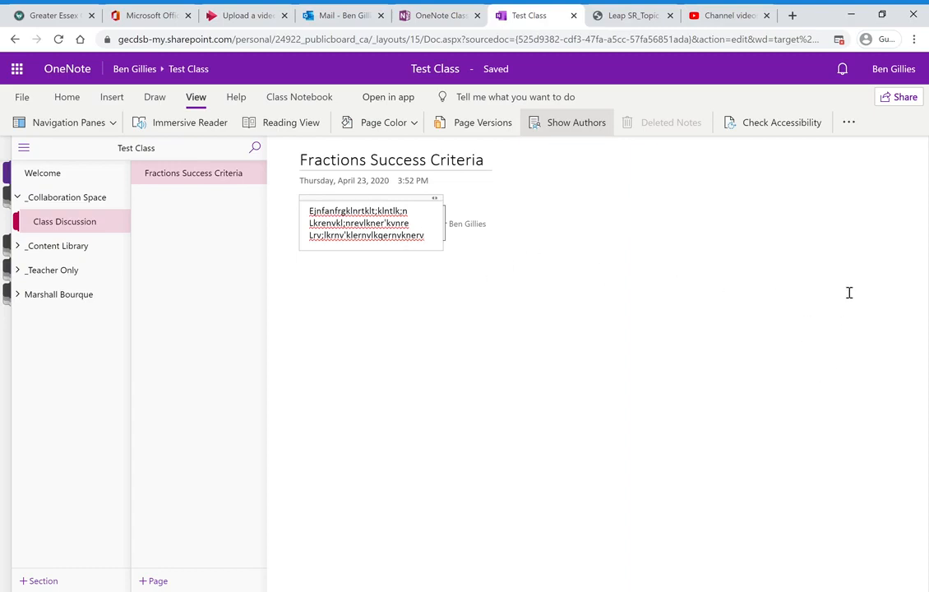
Delete all the sample text from the Fractions Success Criteria note.
{"action": "key", "text": "BackSpace"}
{"action": "key", "text": "BackSpace"}
{"action": "key", "text": "BackSpace"}
{"action": "key", "text": "BackSpace"}
{"action": "key", "text": "BackSpace"}
{"action": "key", "text": "BackSpace"}
{"action": "key", "text": "BackSpace"}
{"action": "key", "text": "BackSpace"}
{"action": "key", "text": "BackSpace"}
{"action": "key", "text": "BackSpace"}
{"action": "key", "text": "BackSpace"}
{"action": "key", "text": "BackSpace"}
{"action": "key", "text": "BackSpace"}
{"action": "key", "text": "BackSpace"}
{"action": "key", "text": "BackSpace"}
{"action": "key", "text": "BackSpace"}
{"action": "key", "text": "BackSpace"}
{"action": "key", "text": "BackSpace"}
{"action": "key", "text": "BackSpace"}
{"action": "key", "text": "BackSpace"}
{"action": "key", "text": "BackSpace"}
{"action": "key", "text": "BackSpace"}
{"action": "key", "text": "BackSpace"}
{"action": "key", "text": "BackSpace"}
{"action": "key", "text": "BackSpace"}
{"action": "key", "text": "BackSpace"}
{"action": "key", "text": "BackSpace"}
{"action": "key", "text": "BackSpace"}
{"action": "key", "text": "BackSpace"}
{"action": "key", "text": "BackSpace"}
{"action": "key", "text": "BackSpace"}
{"action": "key", "text": "BackSpace"}
{"action": "key", "text": "BackSpace"}
{"action": "key", "text": "BackSpace"}
{"action": "key", "text": "BackSpace"}
{"action": "key", "text": "BackSpace"}
{"action": "key", "text": "BackSpace"}
{"action": "key", "text": "BackSpace"}
{"action": "key", "text": "BackSpace"}
{"action": "key", "text": "BackSpace"}
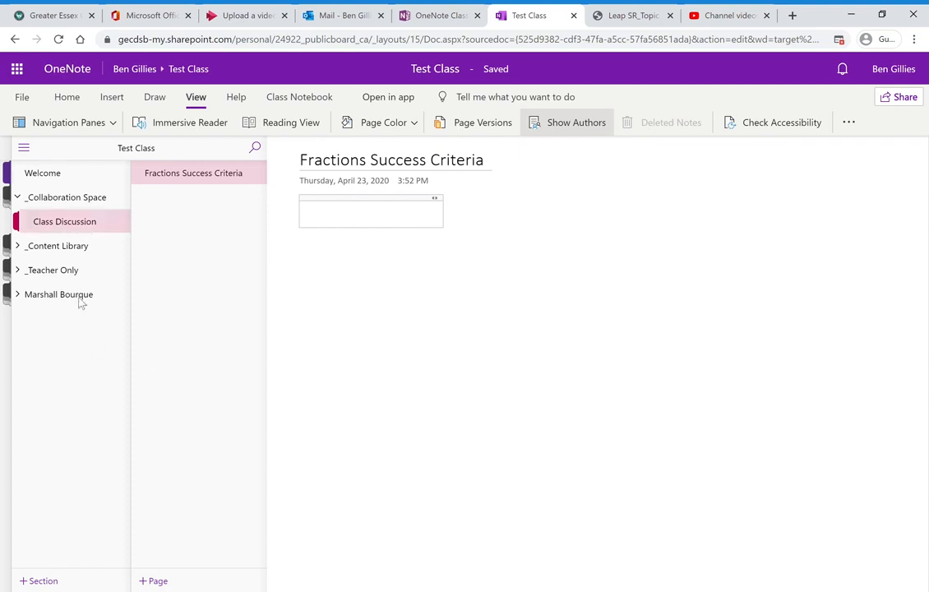
Open the Class Notebook management page for Test Class and bring up its Collaboration Space permissions.
{"action": "left_click", "coordinate": [90, 223]}
{"action": "left_click", "coordinate": [283, 100]}
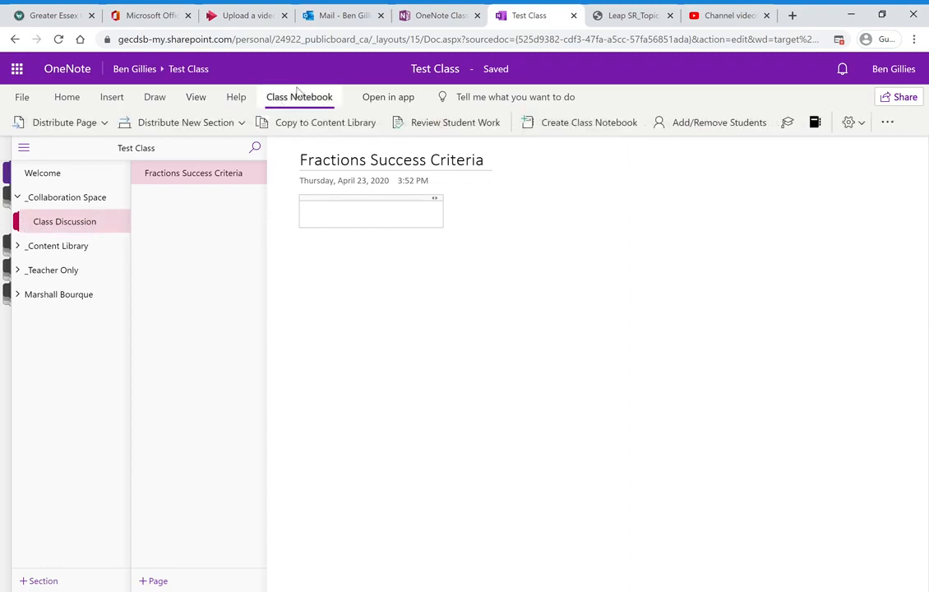
{"action": "left_click", "coordinate": [814, 123]}
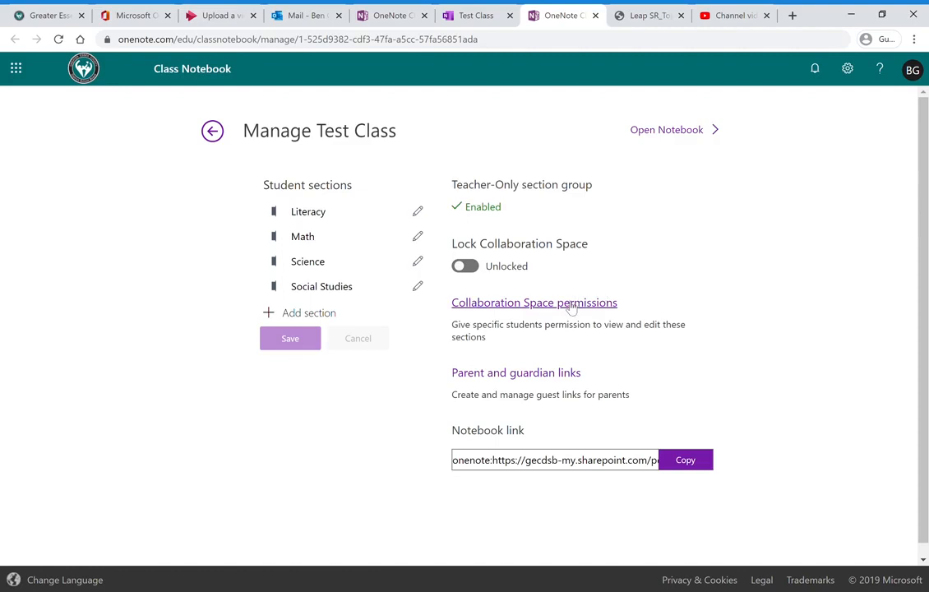
{"action": "left_click", "coordinate": [491, 304]}
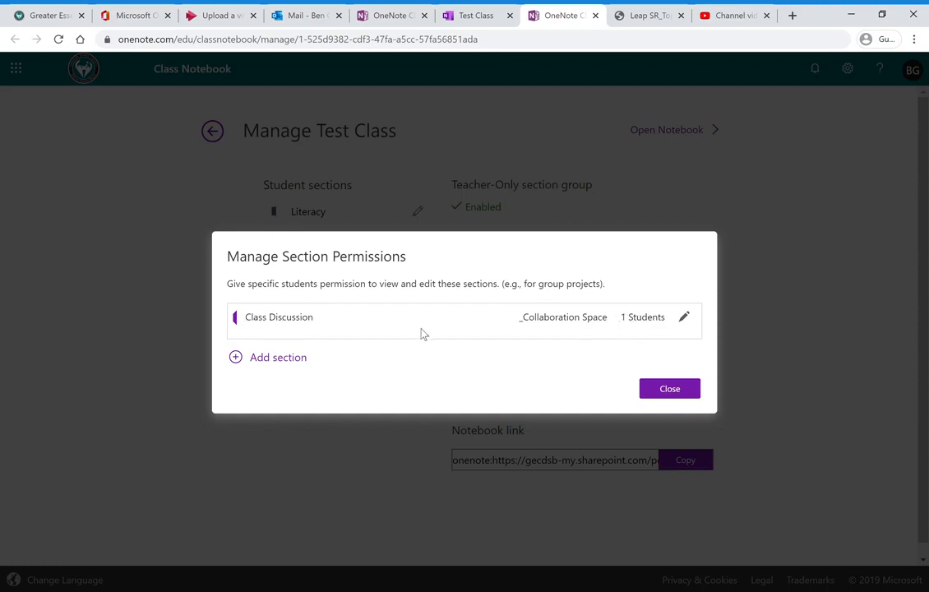
Create a Collaboration Space section named Math Group 1 with edit access for the listed student and read-only access for all students.
{"action": "left_click", "coordinate": [238, 363]}
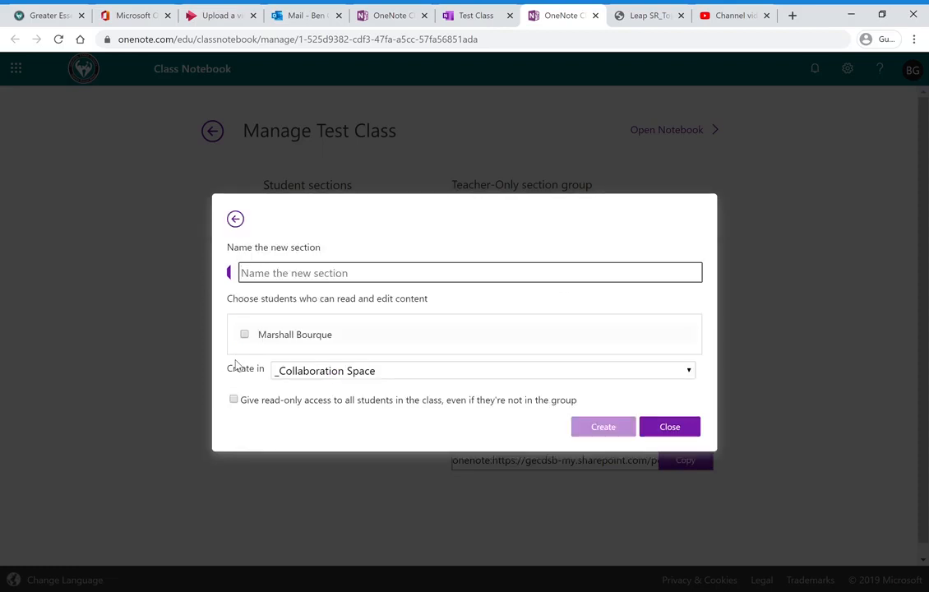
{"action": "type", "text": "Math G"}
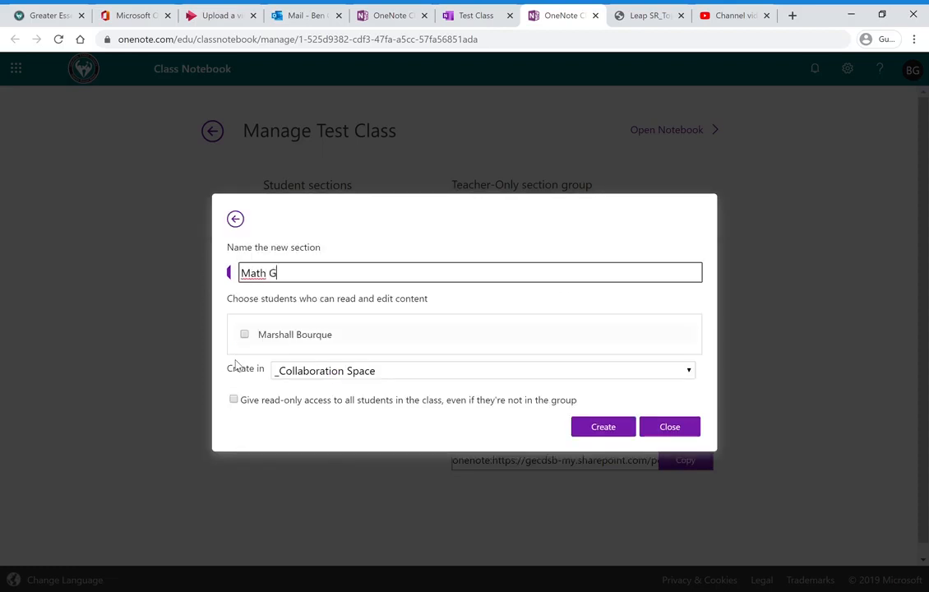
{"action": "type", "text": "roup 1"}
{"action": "left_click", "coordinate": [245, 335]}
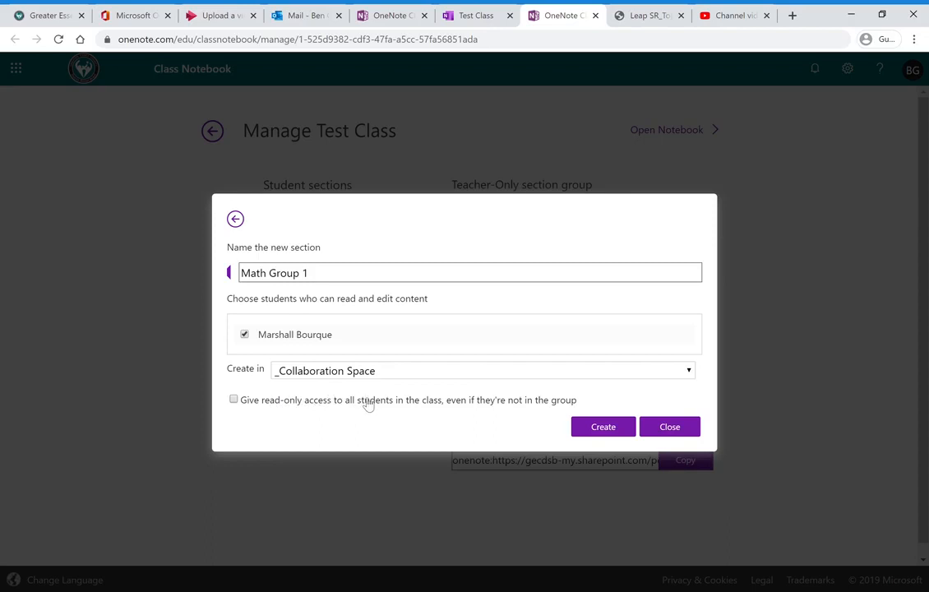
{"action": "left_click", "coordinate": [234, 400]}
{"action": "left_click", "coordinate": [603, 438]}
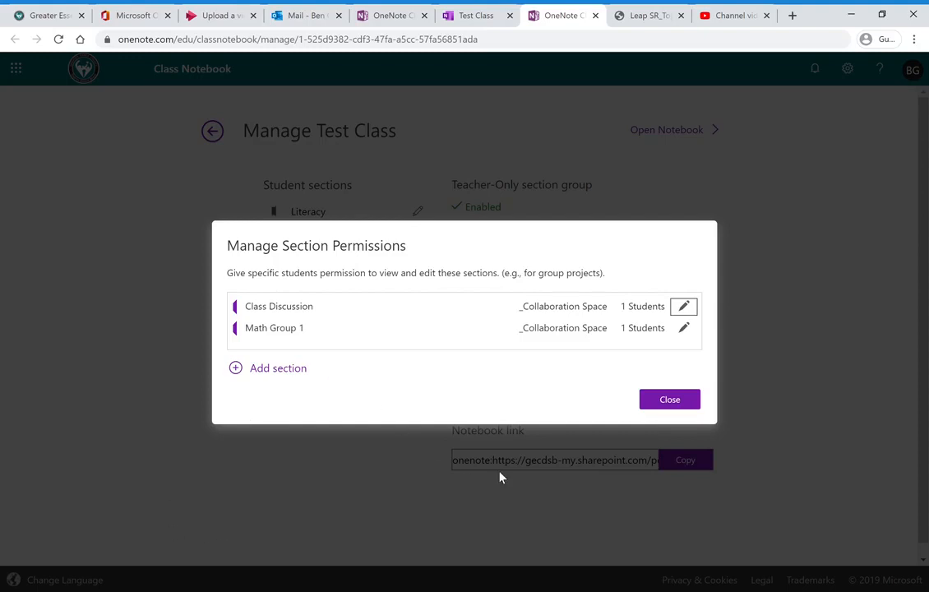
{"action": "left_click", "coordinate": [671, 403]}
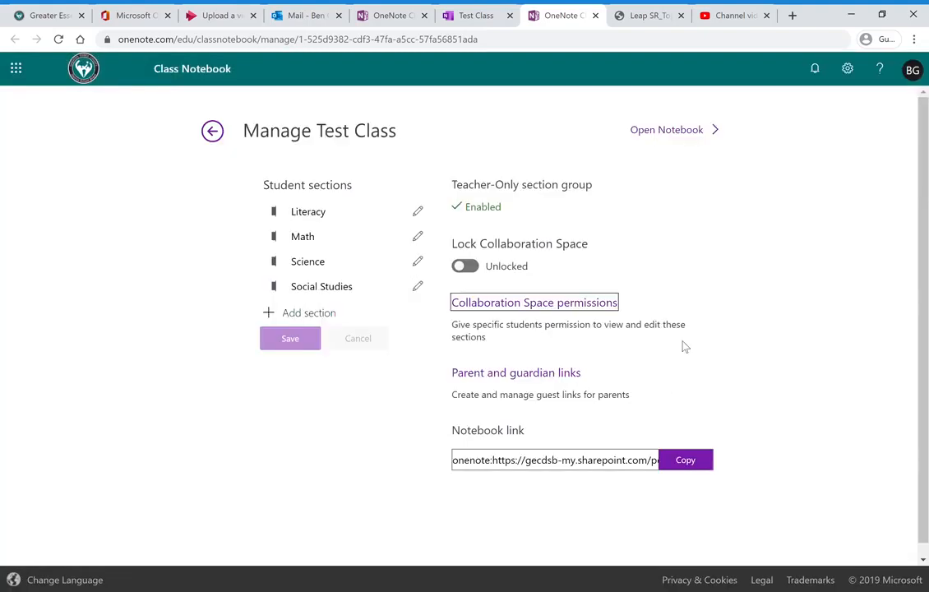
Open the Test Class notebook and go to the Math Group 1 section in the Collaboration Space.
{"action": "left_click", "coordinate": [666, 130]}
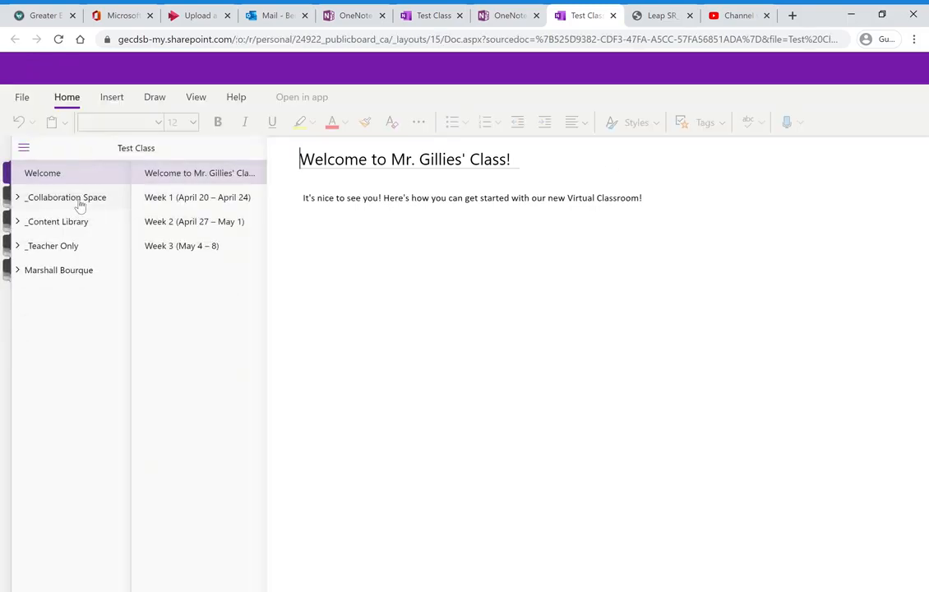
{"action": "left_click", "coordinate": [80, 206]}
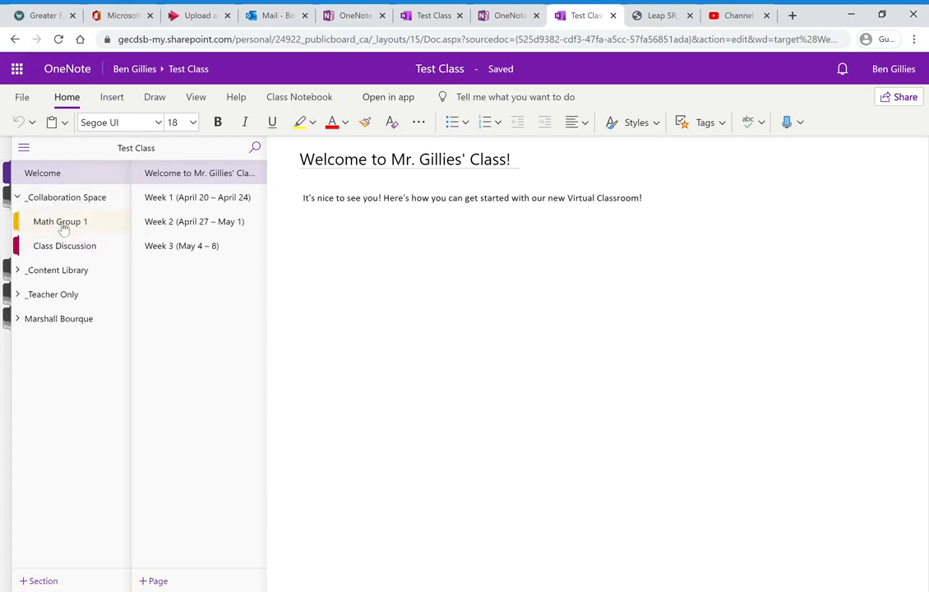
{"action": "left_click", "coordinate": [51, 228]}
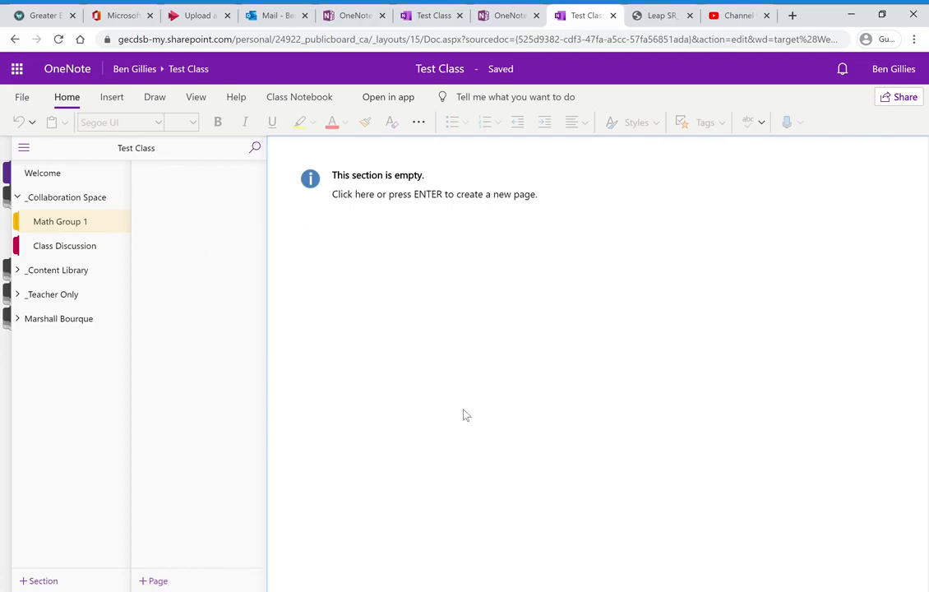
Add a page to Math Group 1 with the body text "Knrlaf;lknrekn;lksntb;lksntb" and show its authors.
{"action": "left_click", "coordinate": [170, 581]}
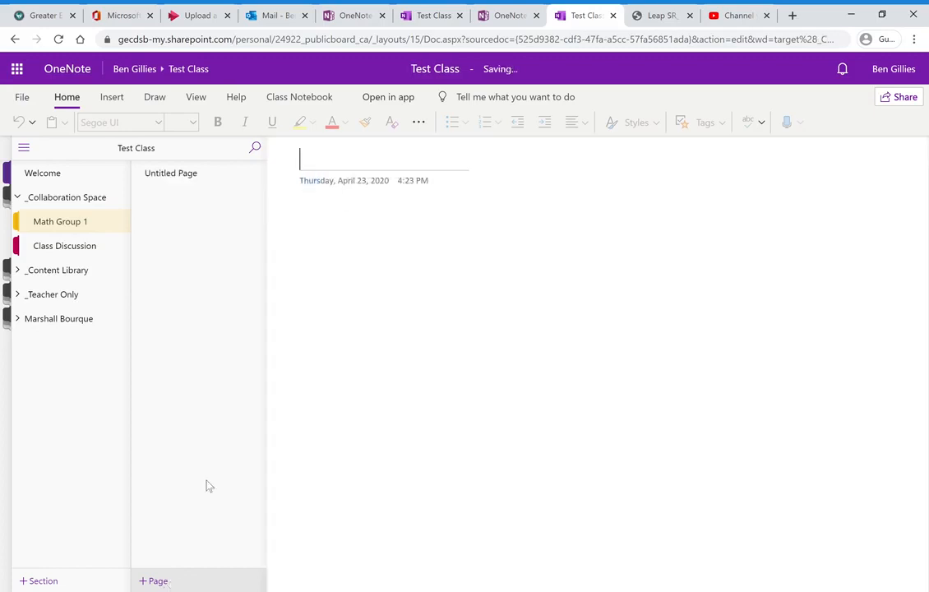
{"action": "key", "text": "Return"}
{"action": "type", "text": "Knrlaf;lknrekn;lksntb;lksntb"}
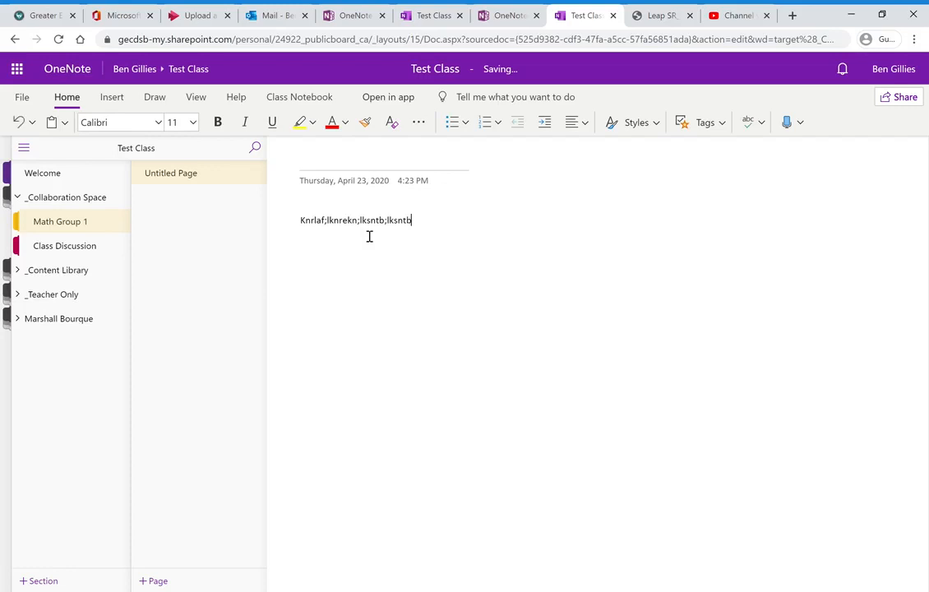
{"action": "left_click", "coordinate": [196, 97]}
{"action": "left_click", "coordinate": [545, 126]}
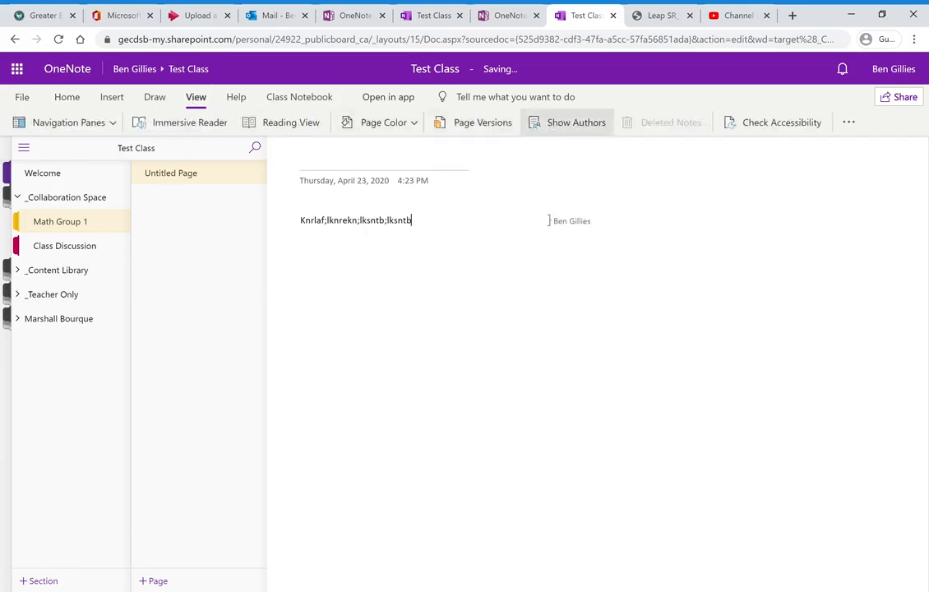